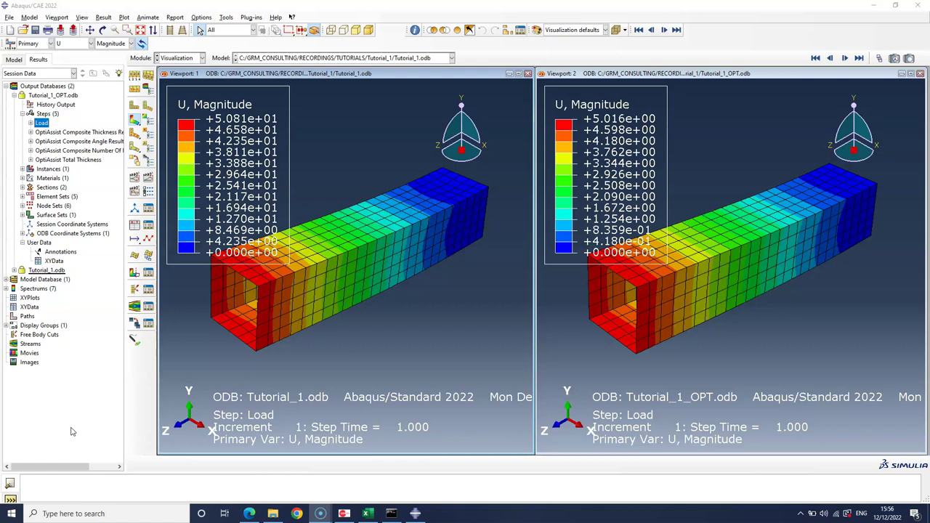
Load Tutorial_1.inp into OptiAssist and agree to clear the existing optimisation setup.
left_click(218, 307)
mouse_move(339, 141)
left_mouse_down()
mouse_move(332, 135)
mouse_move(312, 320)
mouse_move(251, 326)
mouse_move(247, 303)
mouse_move(272, 284)
mouse_move(322, 187)
mouse_move(221, 117)
mouse_move(292, 133)
left_mouse_up()
left_click(344, 512)
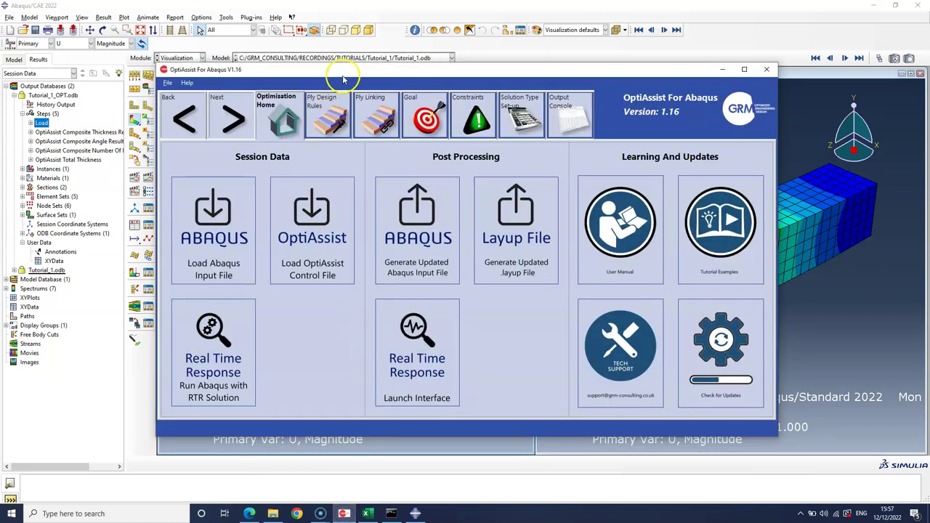
left_click_drag(344, 71, 375, 74)
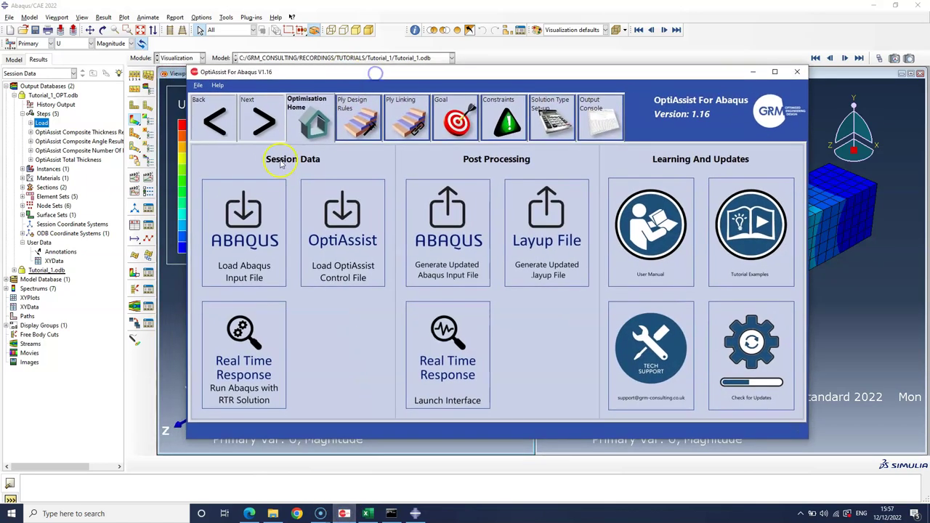
left_click(253, 212)
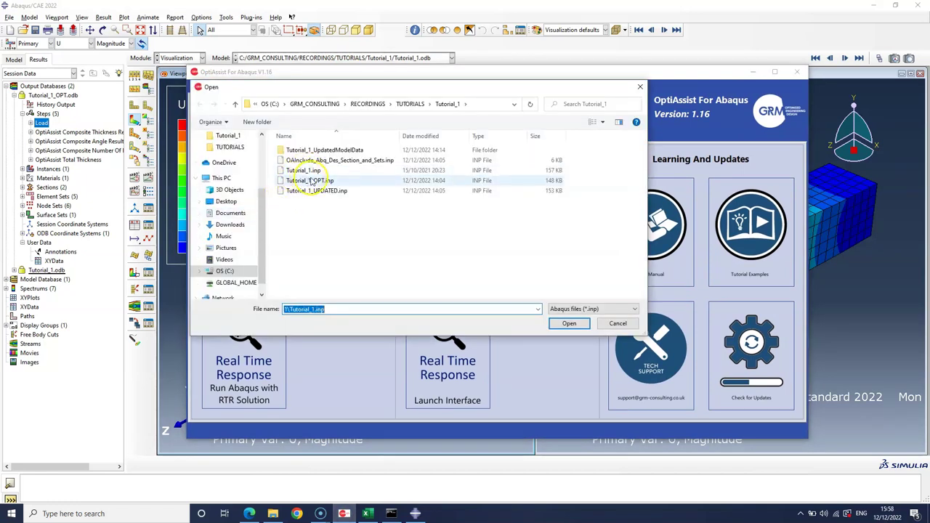
left_click(326, 171)
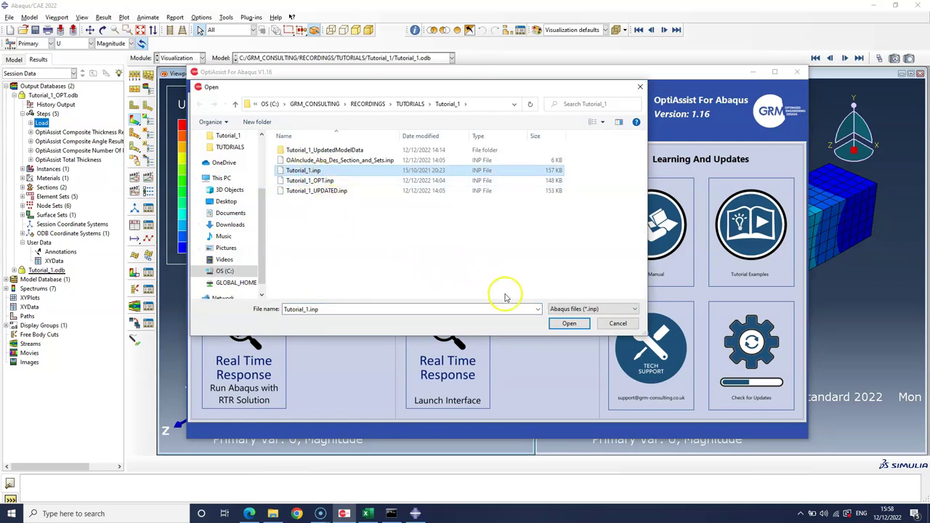
left_click(568, 324)
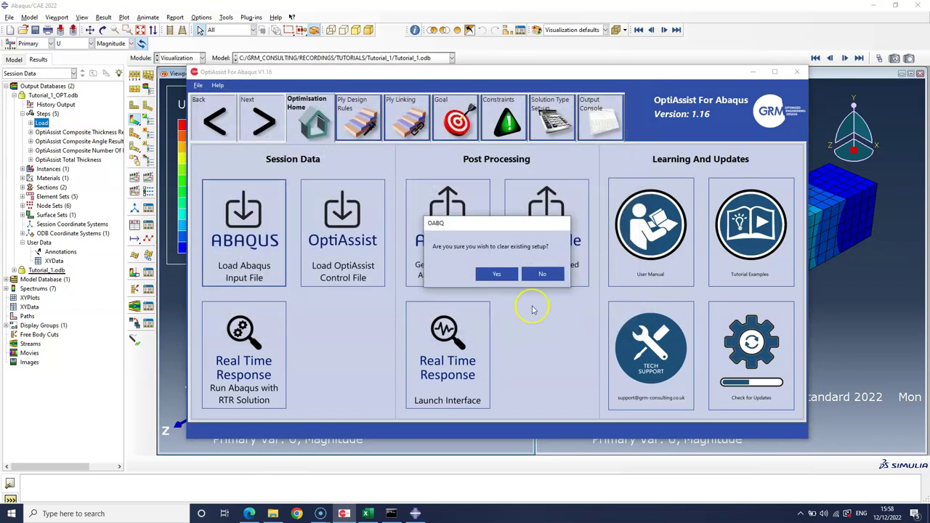
left_click(496, 275)
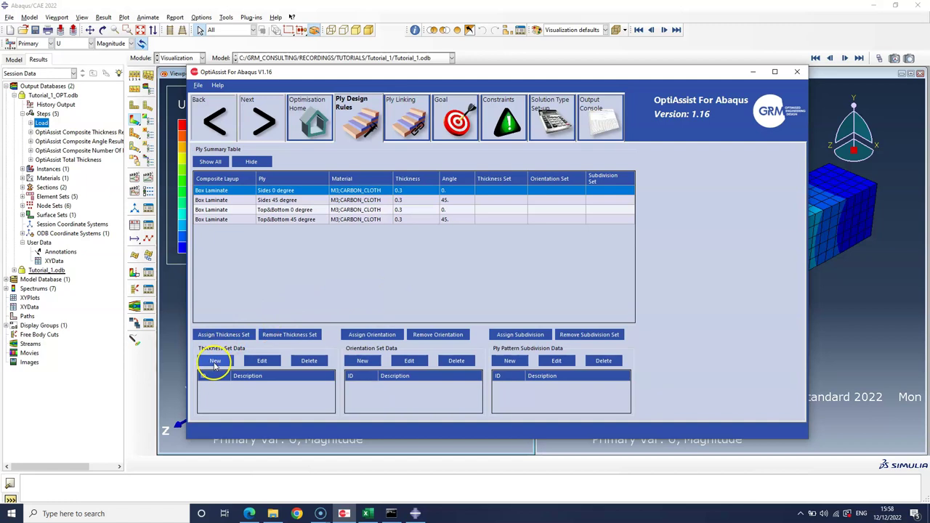
Create thickness set '0 to 30 plies' with minimum 0 and maximum 30 plies.
left_click(215, 361)
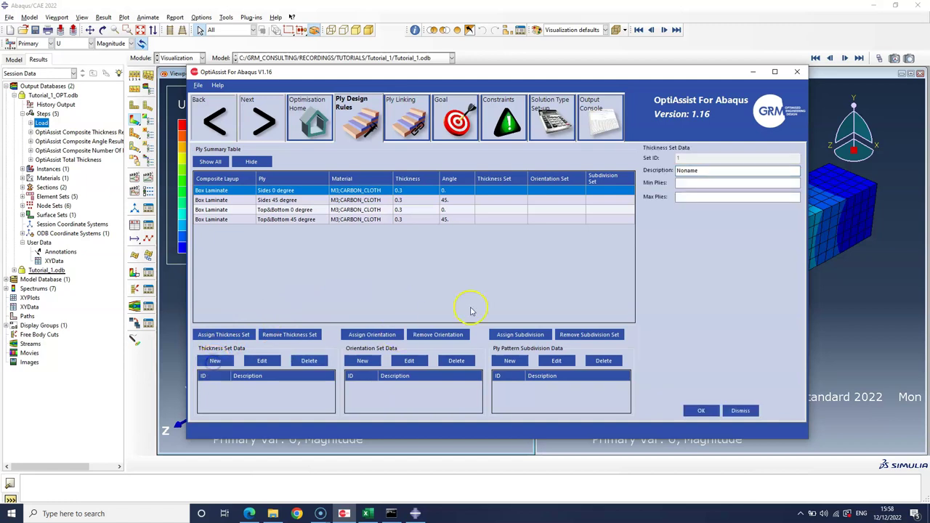
left_click(687, 170)
double_click(687, 170)
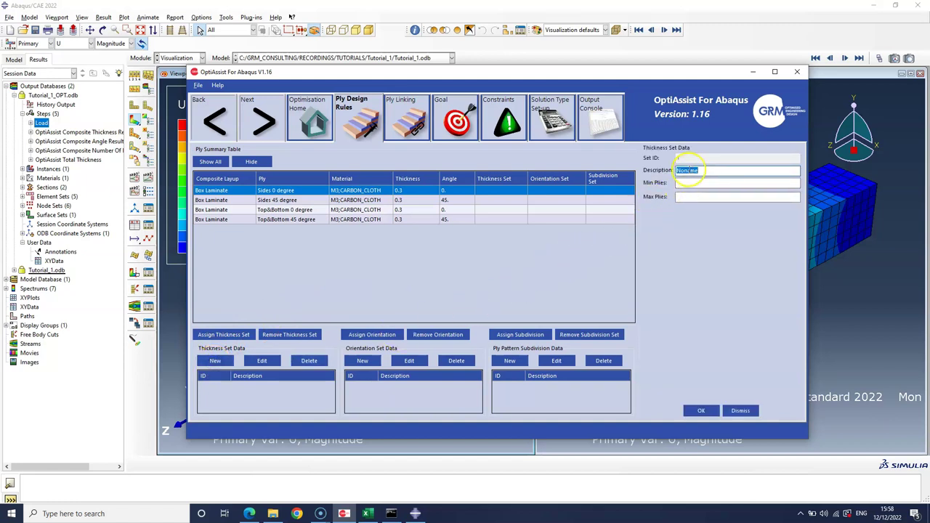
type("0 to 30 plies")
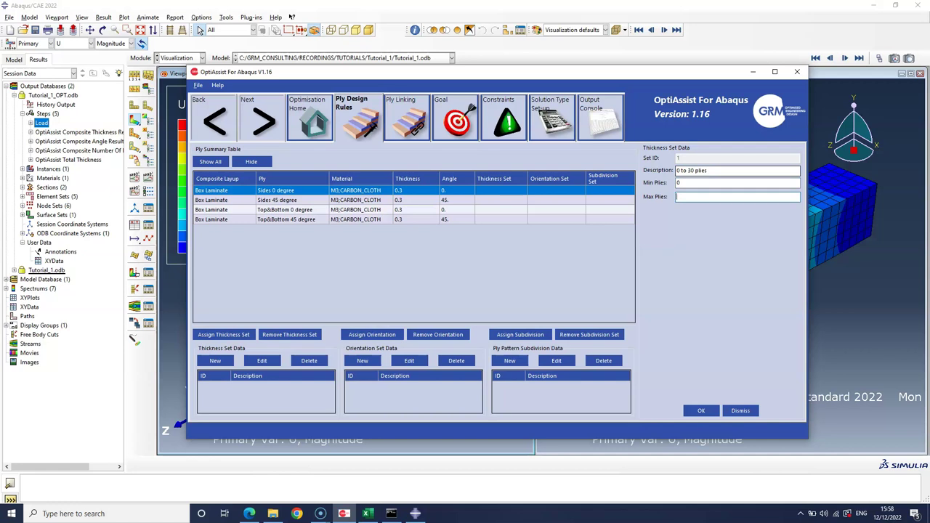
type("30")
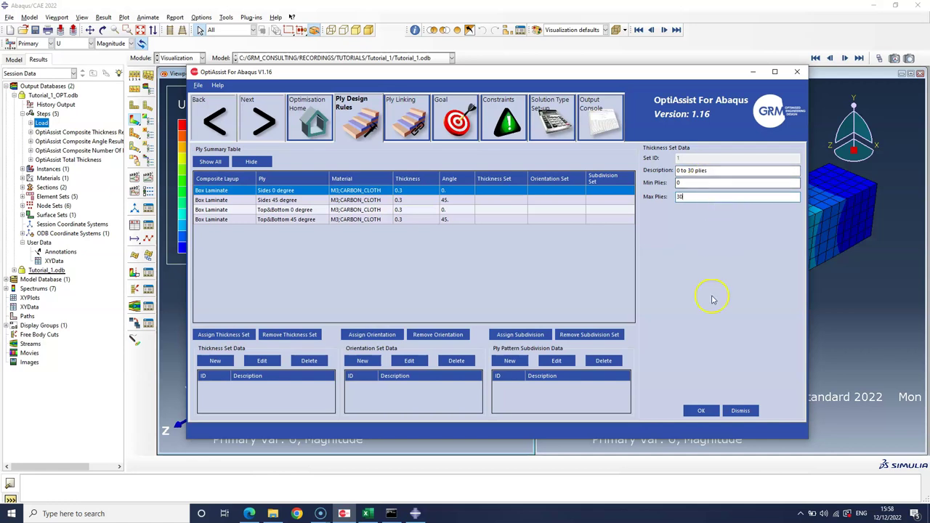
left_click(699, 411)
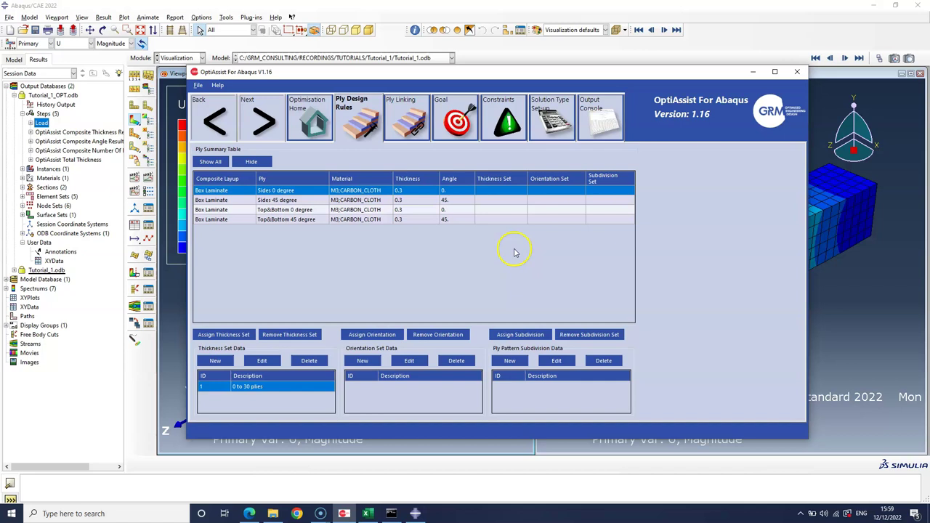
left_click_drag(493, 193, 491, 214)
Assign thickness set 1 to all four Box Laminate plies.
left_click(349, 259)
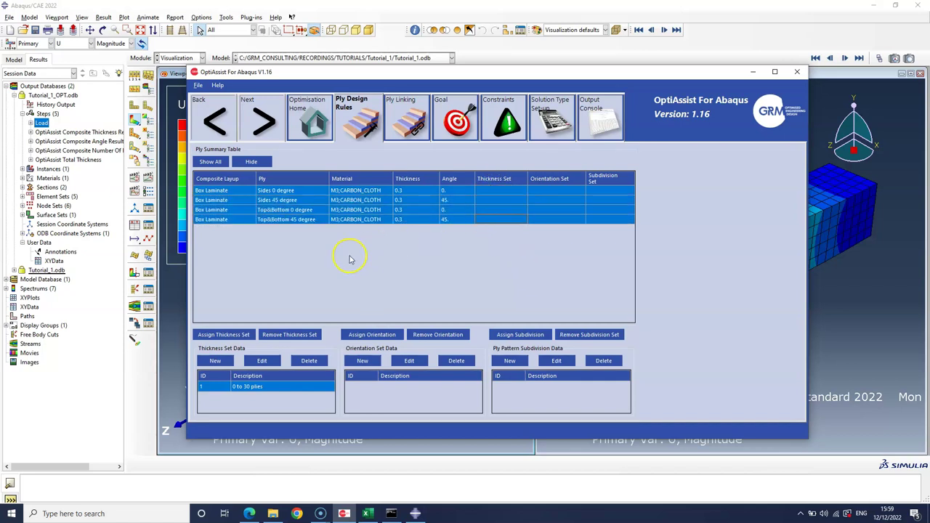
left_click(223, 335)
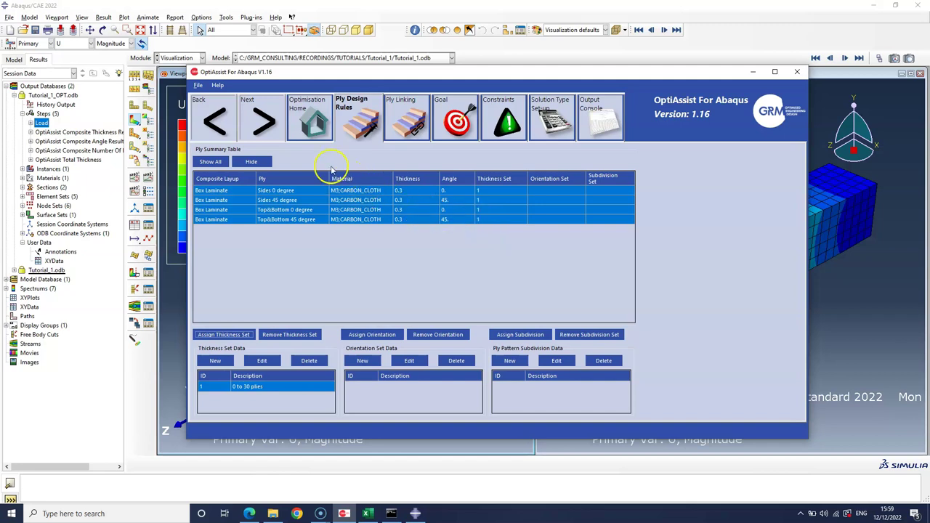
left_click(264, 122)
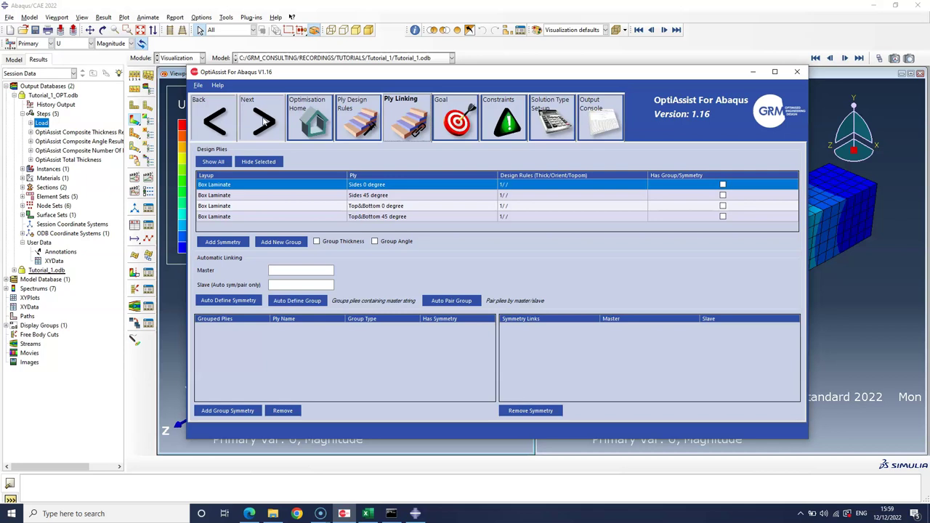
Keep Minimise Mass over All Composites as the optimisation goal.
left_click(263, 122)
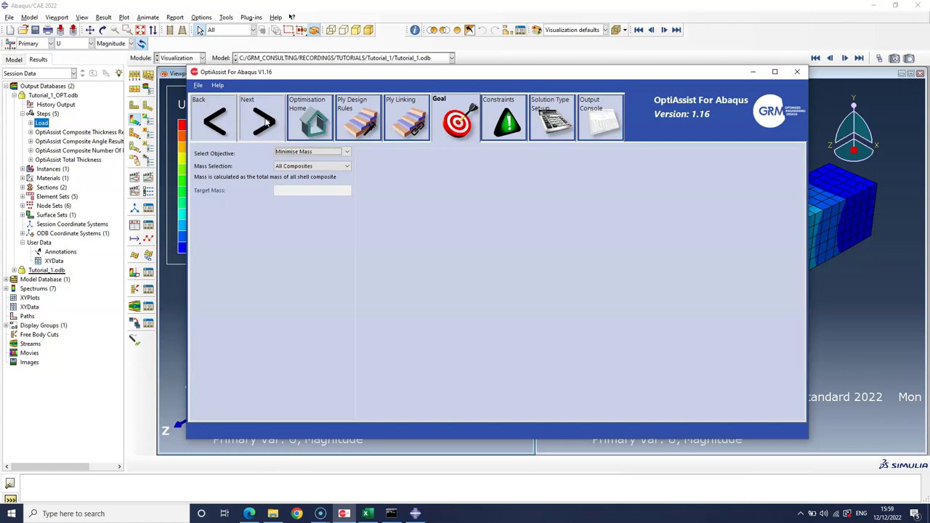
left_click(327, 155)
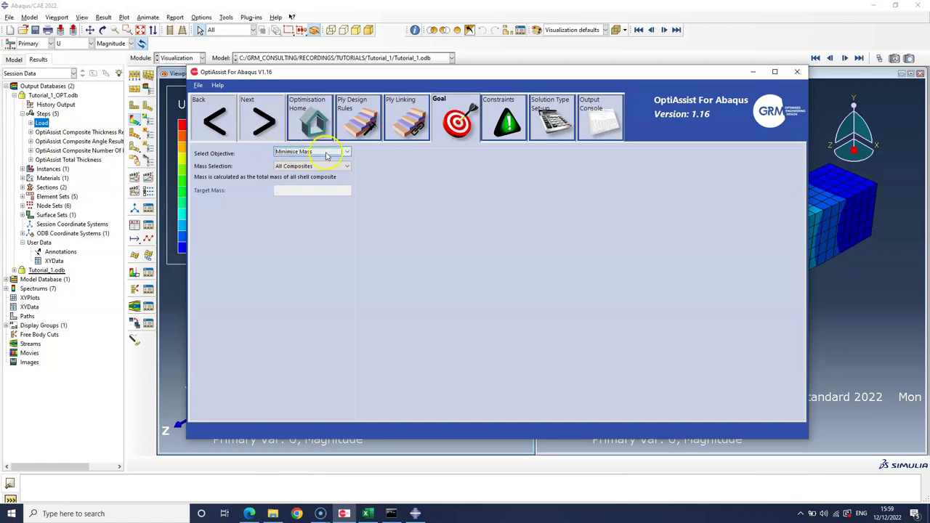
left_click(315, 154)
left_click(266, 124)
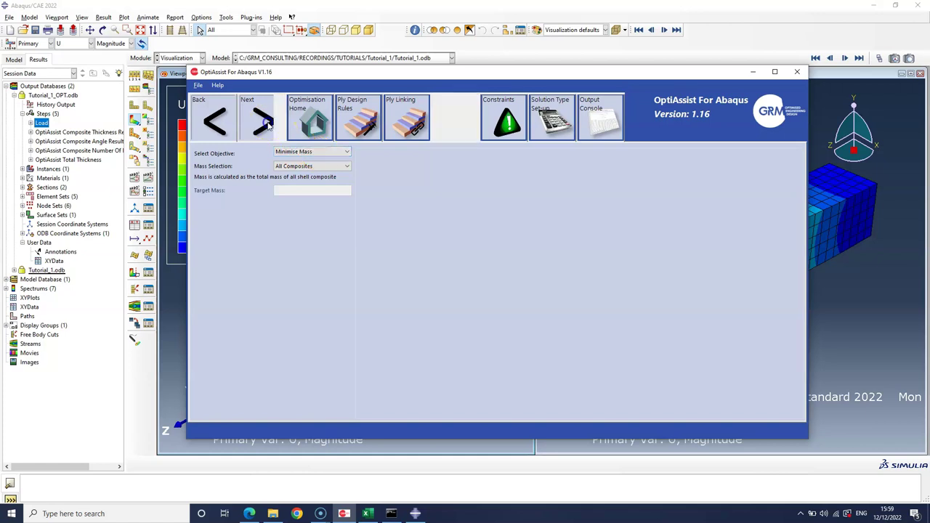
left_click(267, 124)
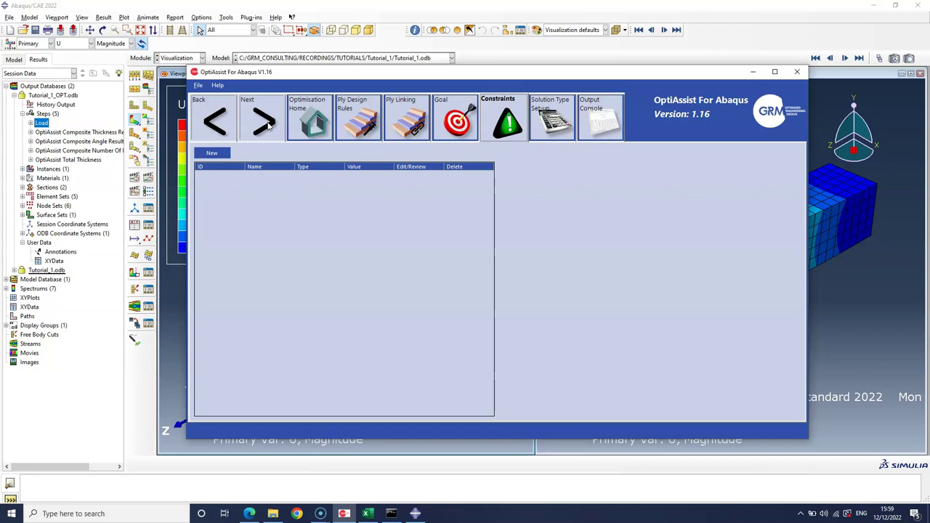
Create displacement constraint 'disp' capping node 521's magnitude at an upper bound of 5.00.
left_click(220, 155)
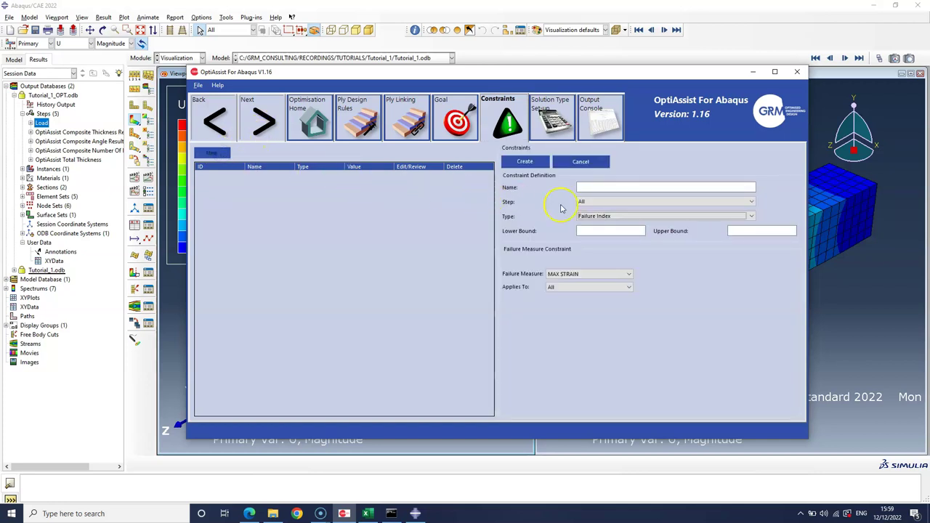
left_click(605, 218)
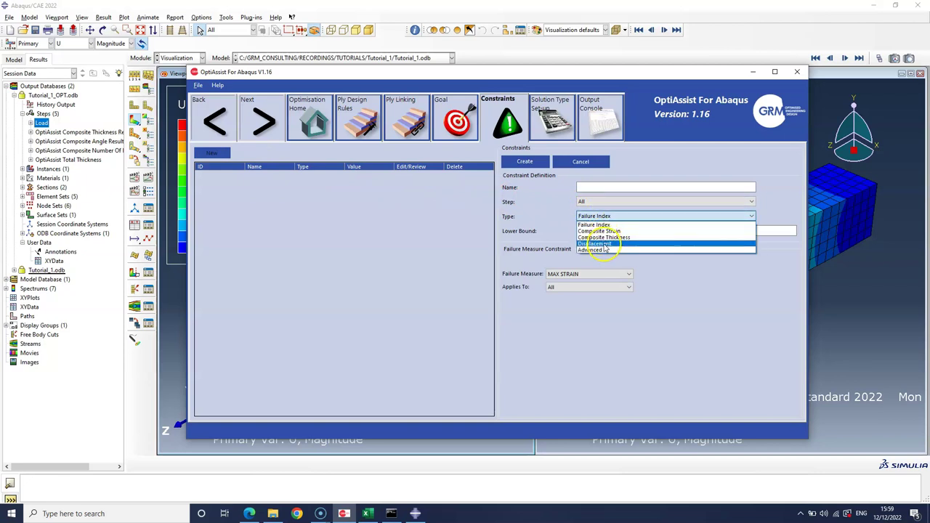
left_click(601, 243)
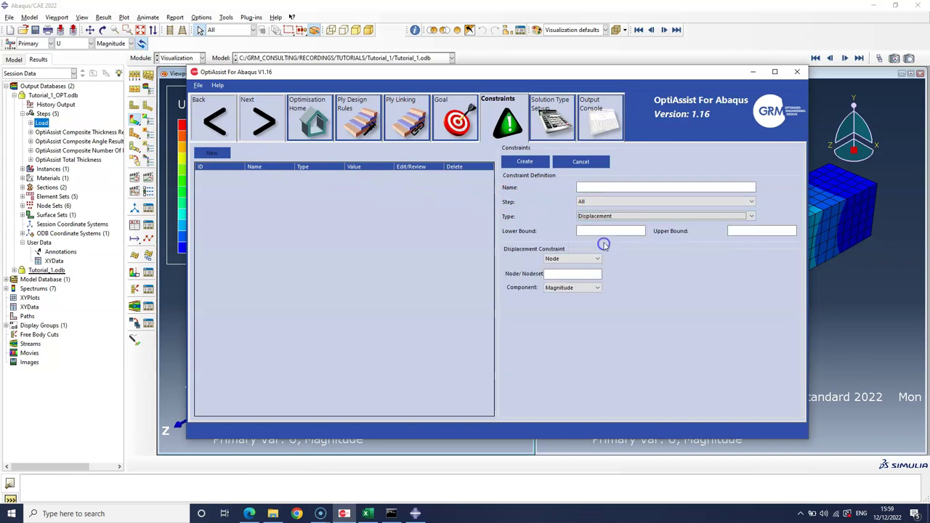
left_click(602, 186)
type("d")
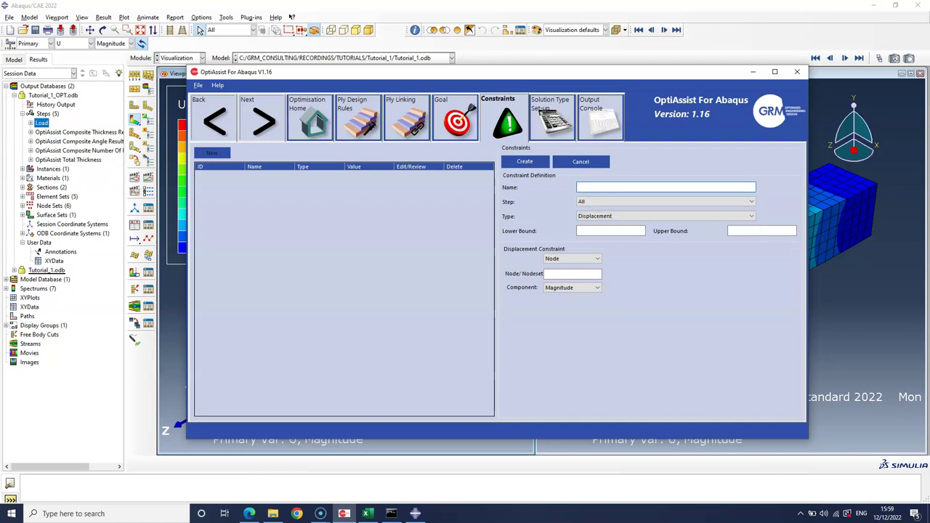
type("disp")
left_click(742, 231)
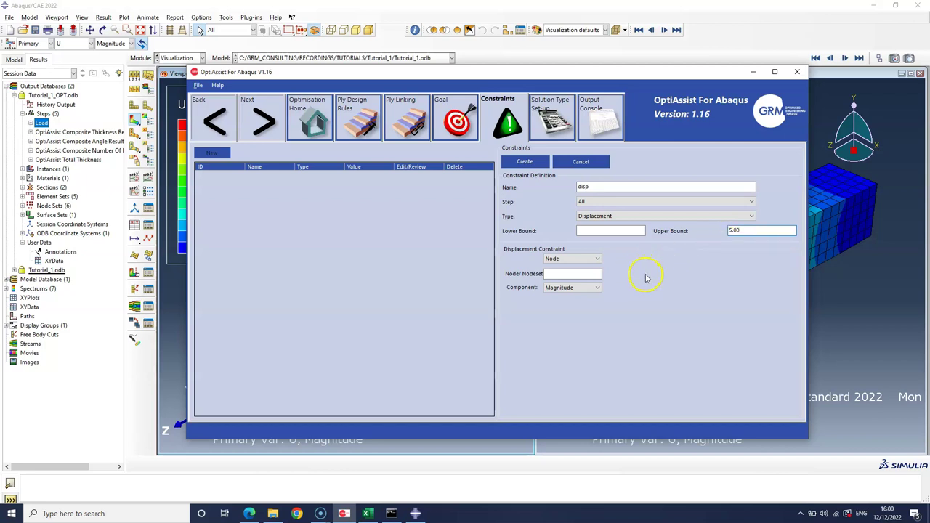
left_click(574, 270)
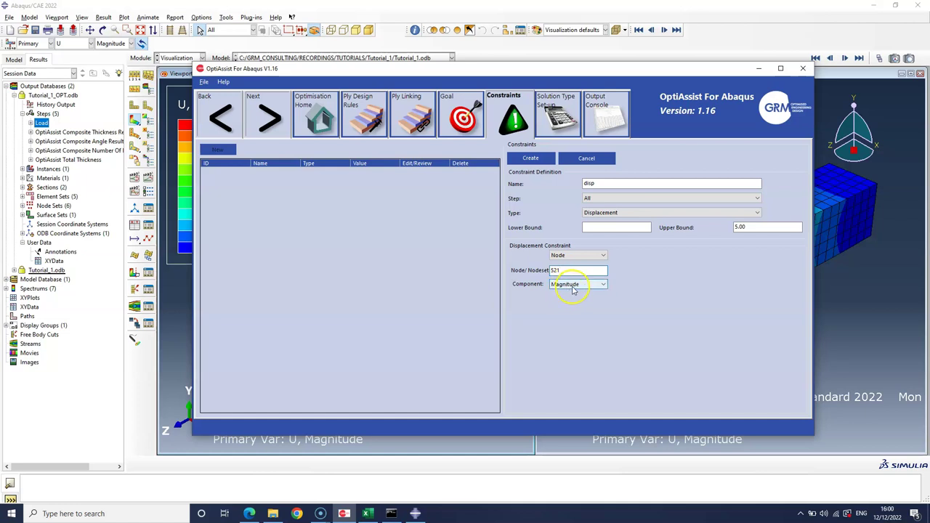
left_click(530, 159)
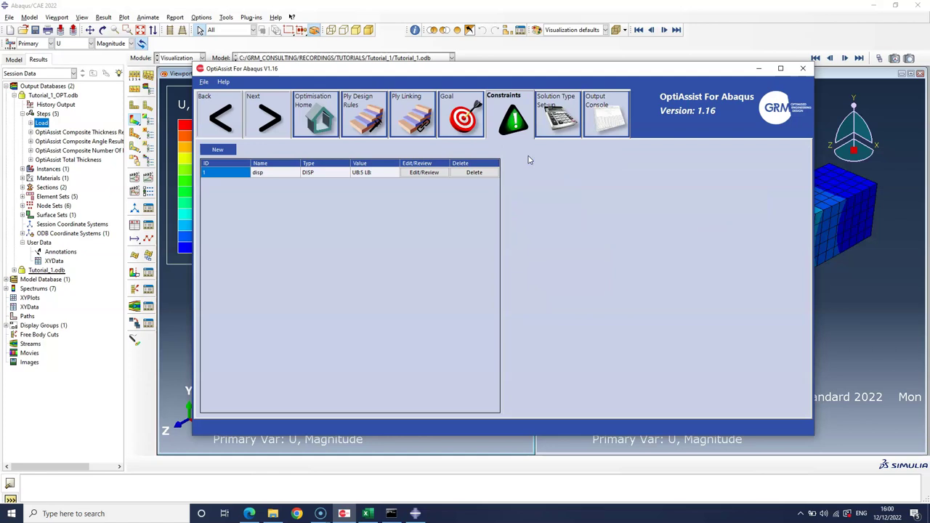
Submit the optimisation, overwriting the control file, and minimise OptiAssist once it finishes.
left_click(271, 119)
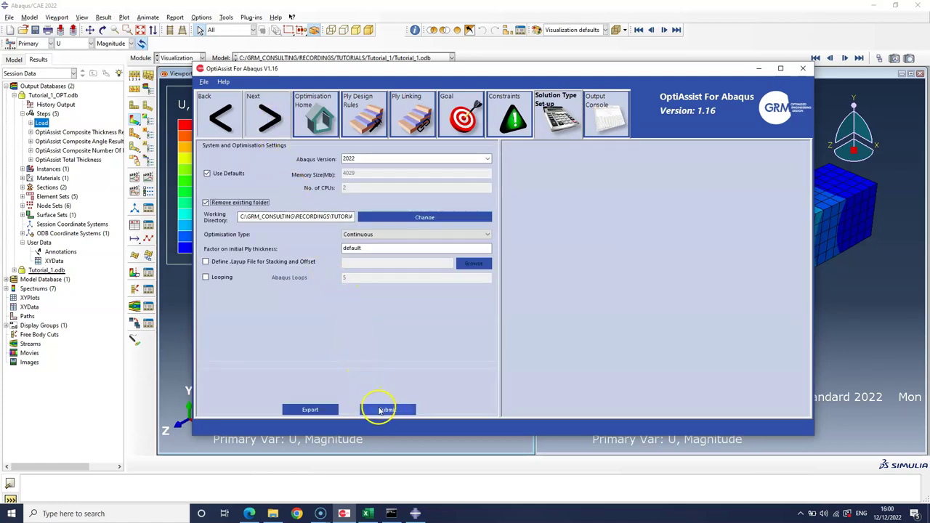
left_click(379, 410)
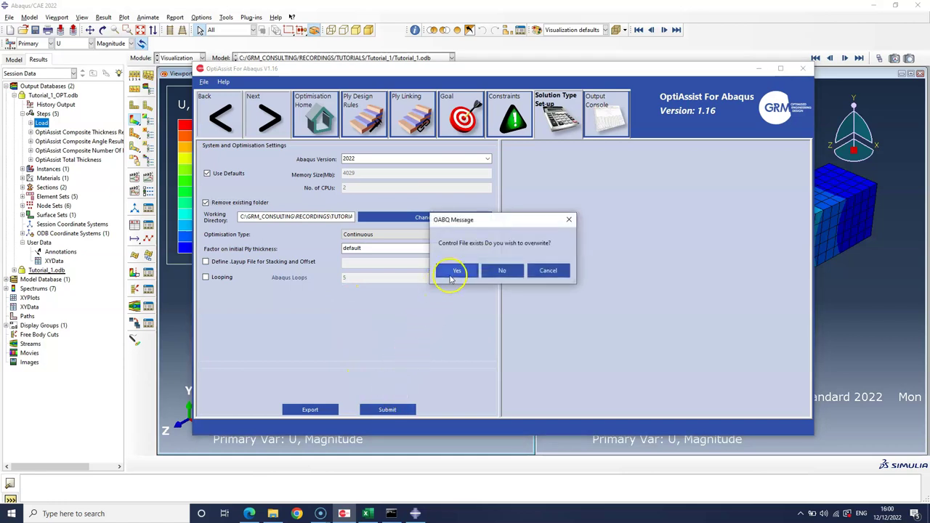
left_click(454, 273)
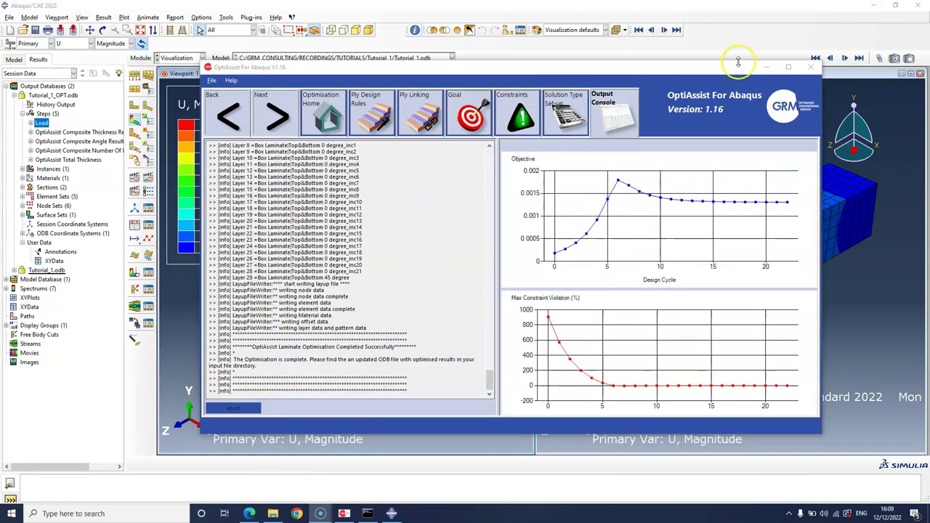
left_click(766, 67)
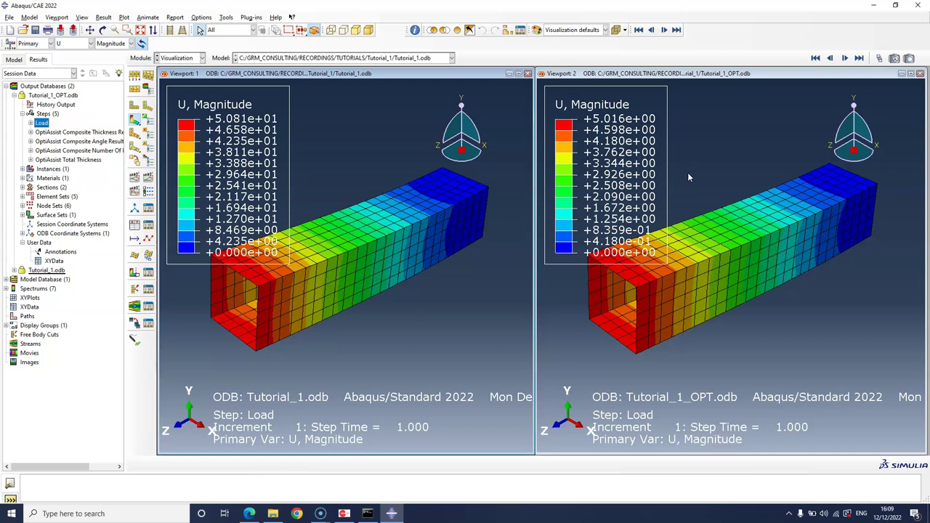
left_click(23, 30)
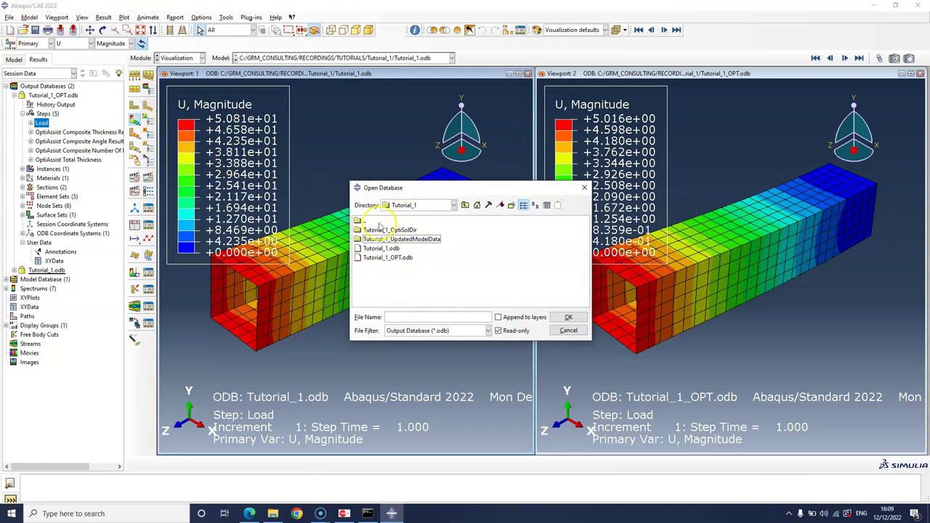
left_click(388, 258)
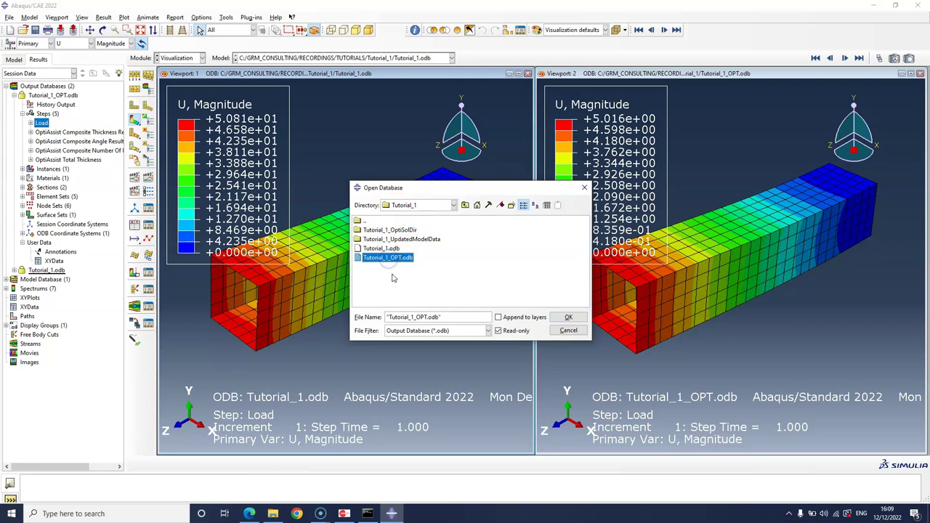
left_click(392, 265)
left_click(568, 331)
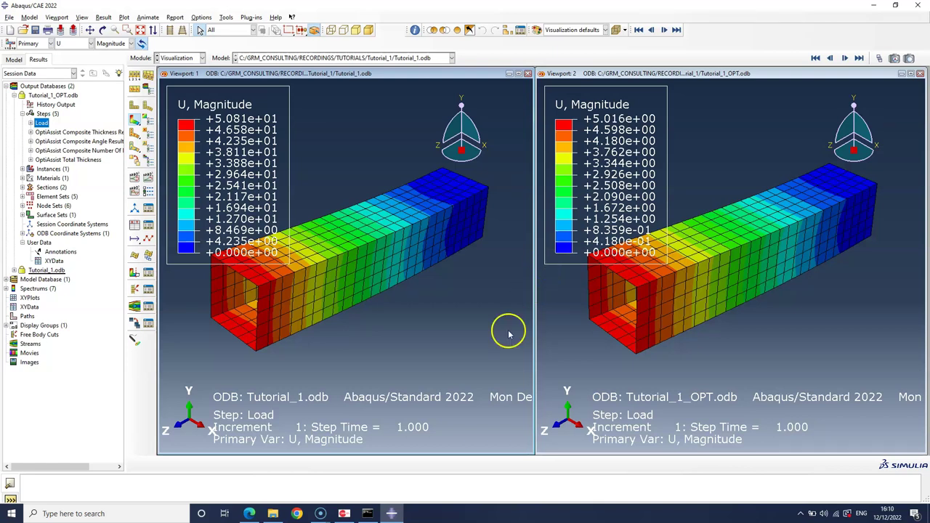
Open PlyFactMap0.csv from the Tutorial_1 folder in Excel.
left_click(273, 513)
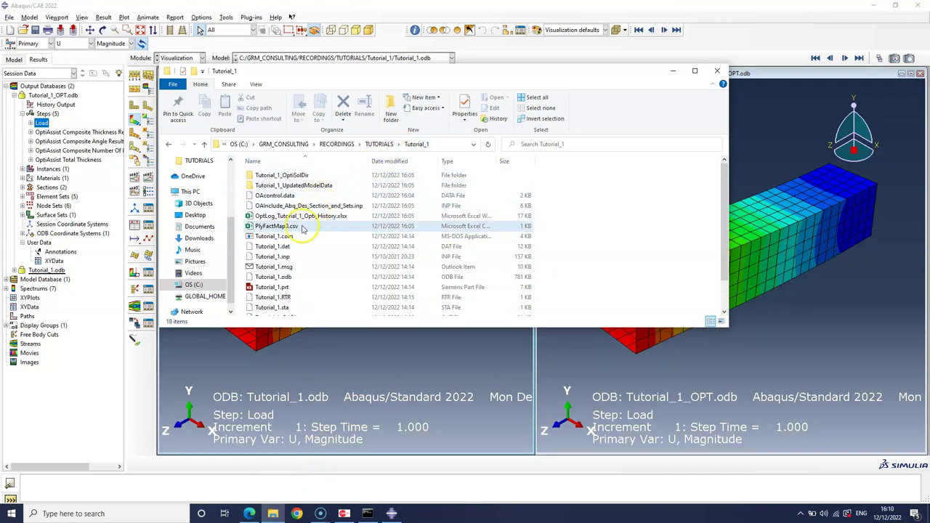
left_click(276, 226)
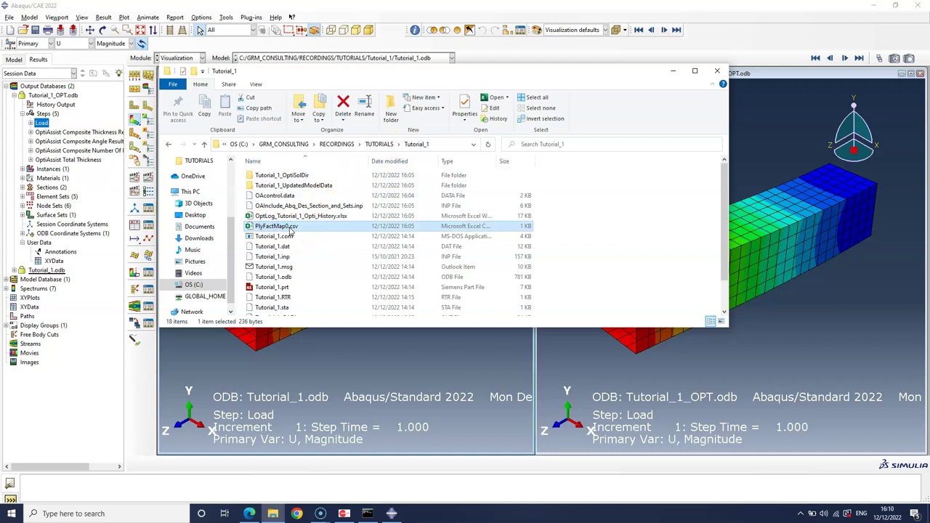
double_click(302, 226)
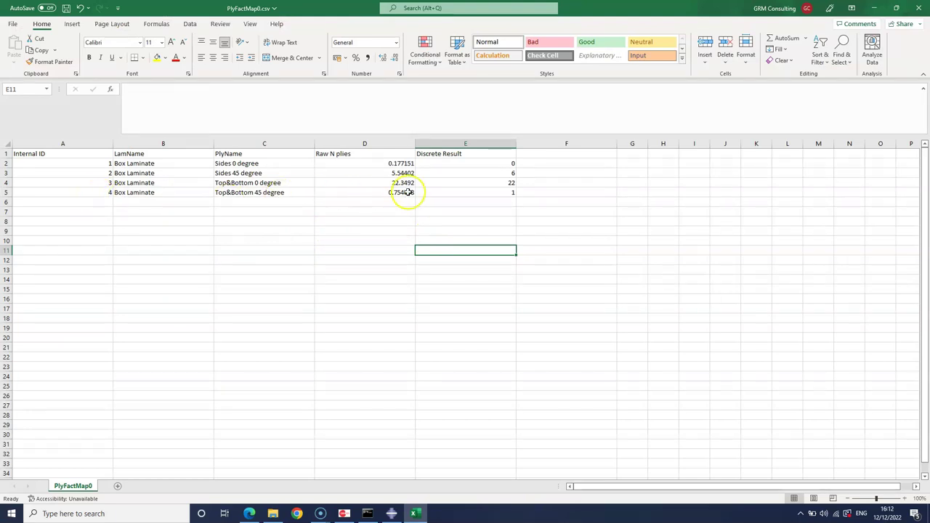
key("Up")
key("Up")
key("Up")
key("Up")
key("Up")
key("Up")
key("Up")
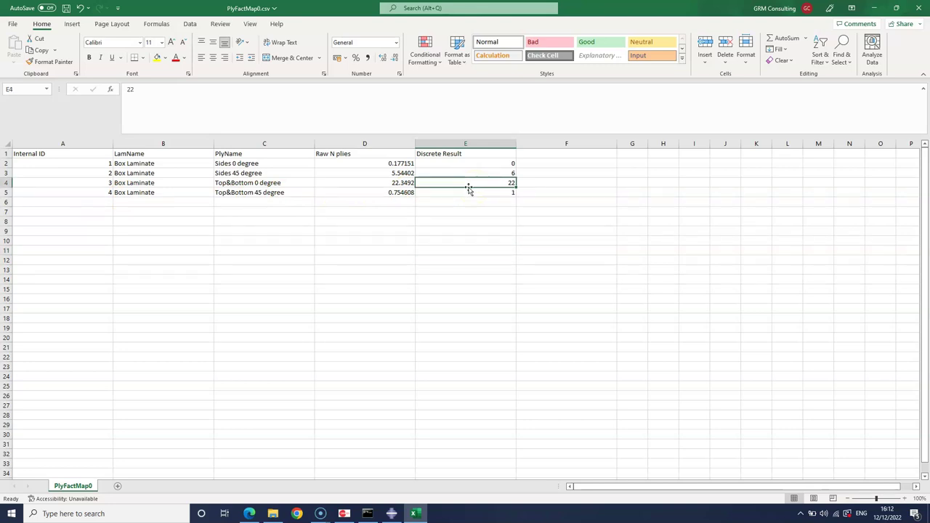
left_click(7, 182)
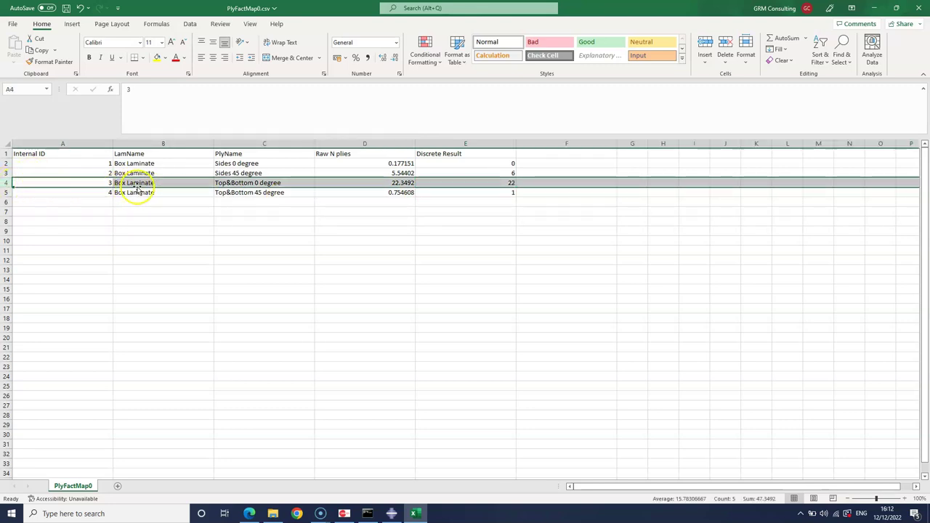